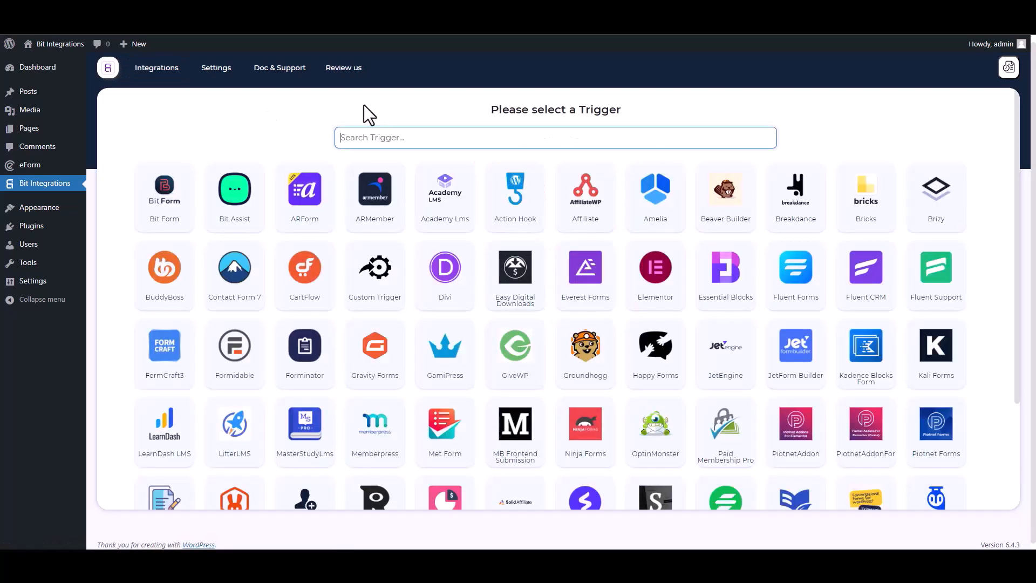
Set eForm as the trigger with its 'Bit Integrations' form selected.
type("ef")
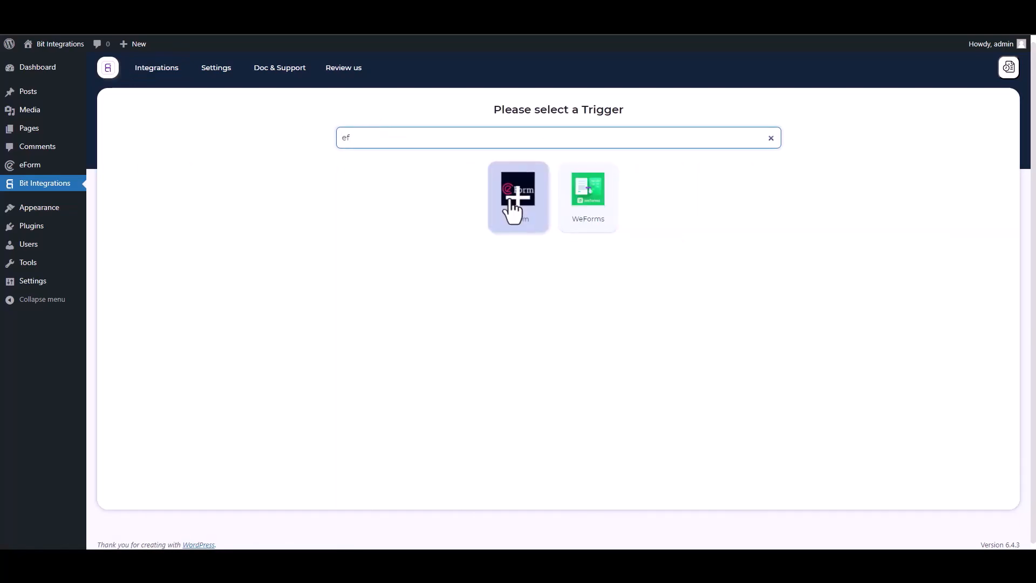
left_click(512, 201)
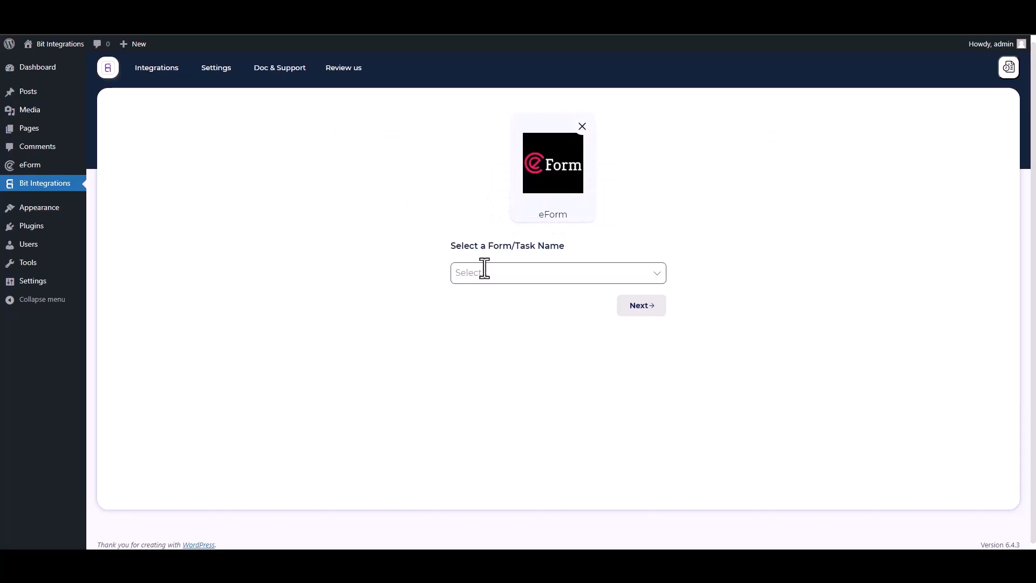
left_click(484, 271)
left_click(484, 296)
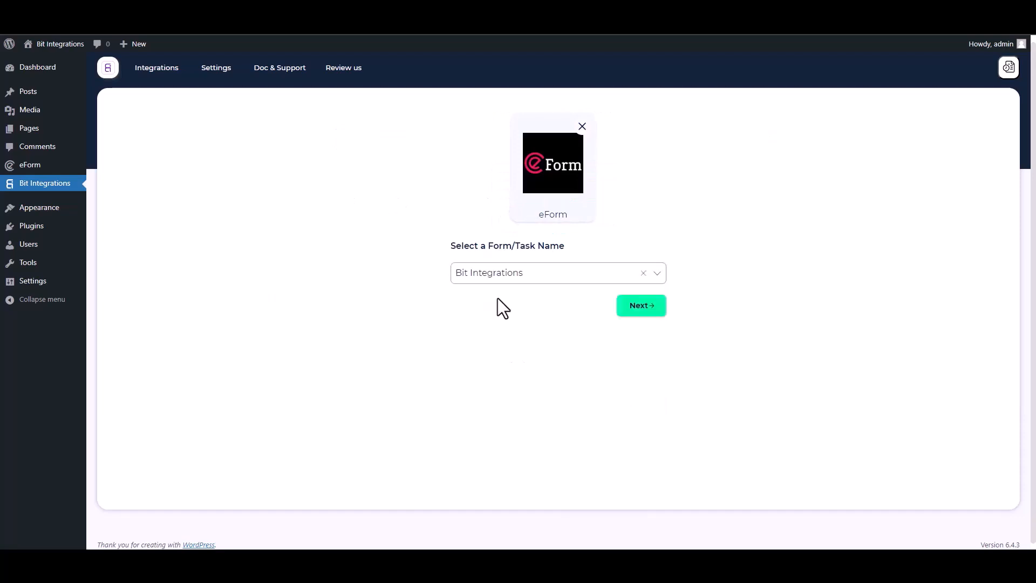
left_click(634, 306)
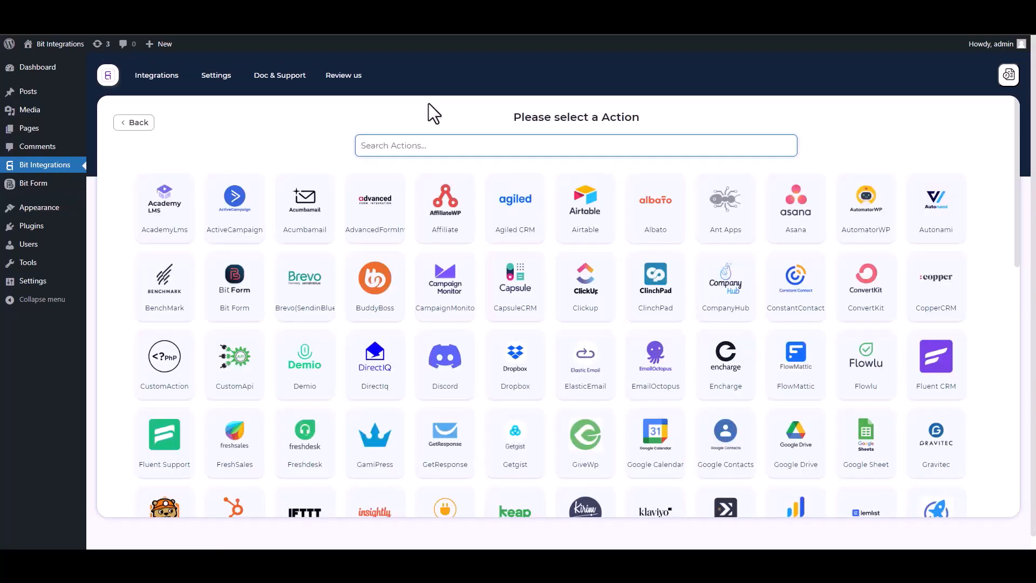
Search 'SY' and pick SyncSpider as the integration's action.
type("SY")
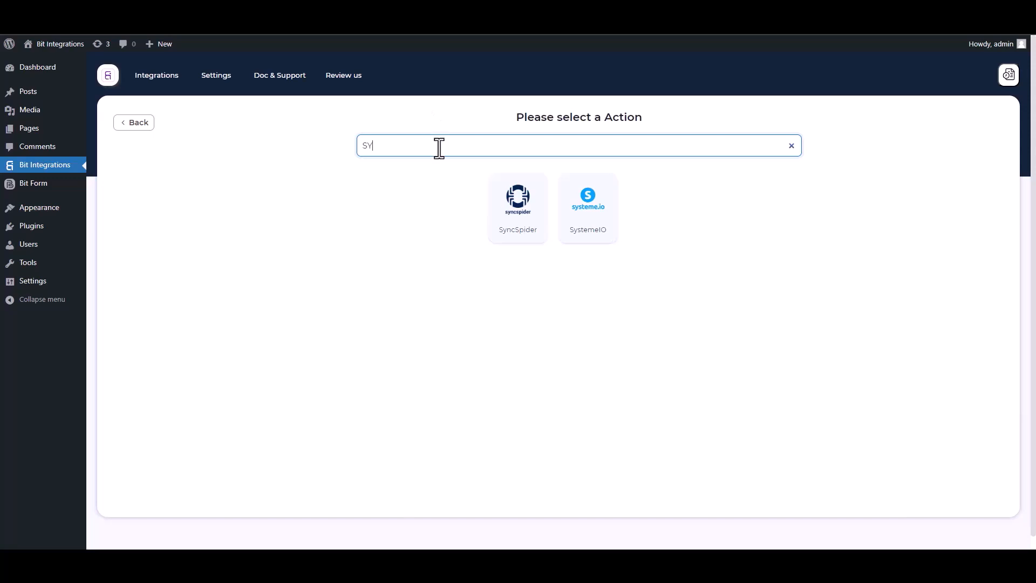
left_click(527, 231)
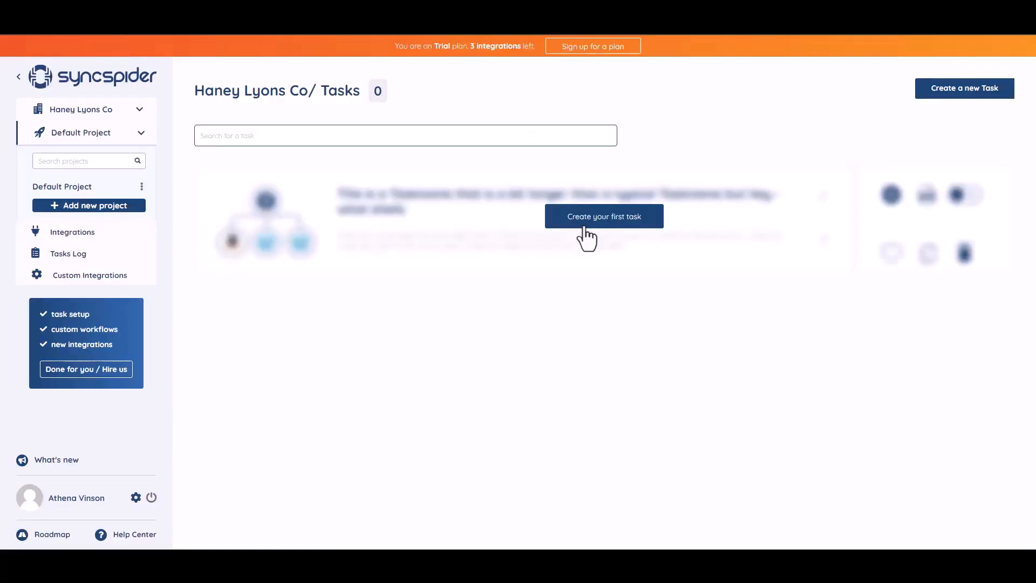
Start the first SyncSpider task with WebHooks as the first app.
left_click(583, 221)
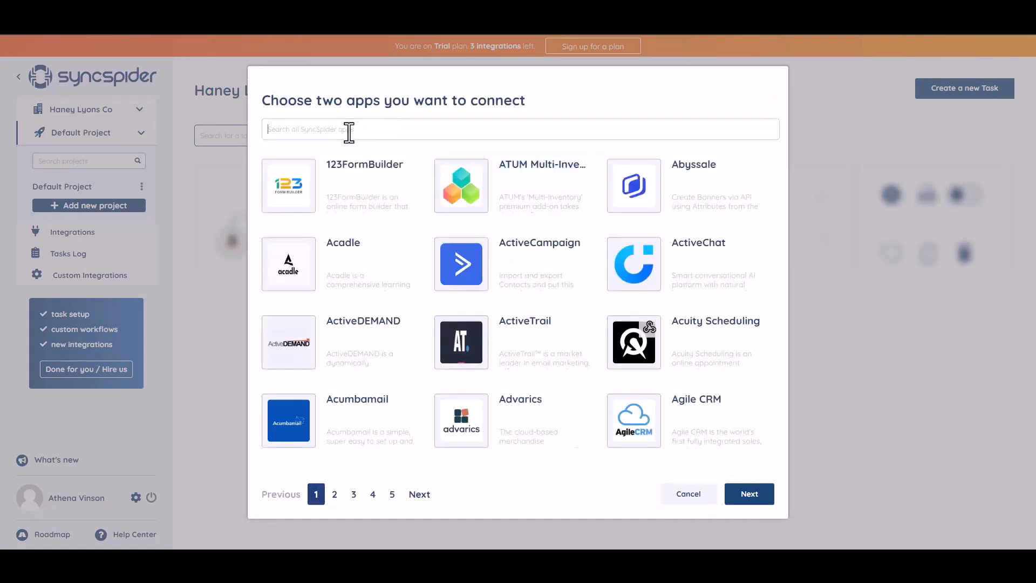
type("WEB")
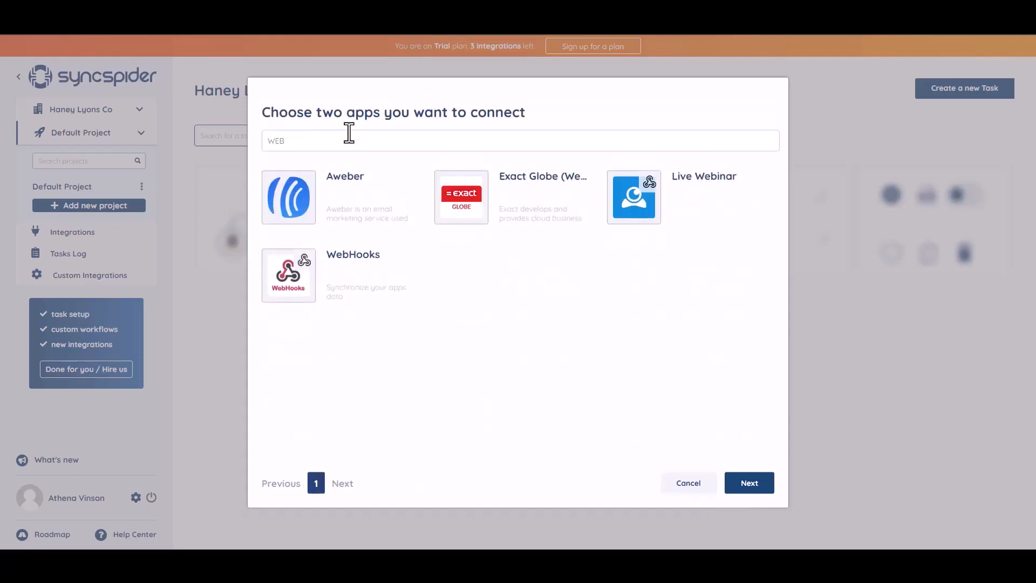
left_click(353, 277)
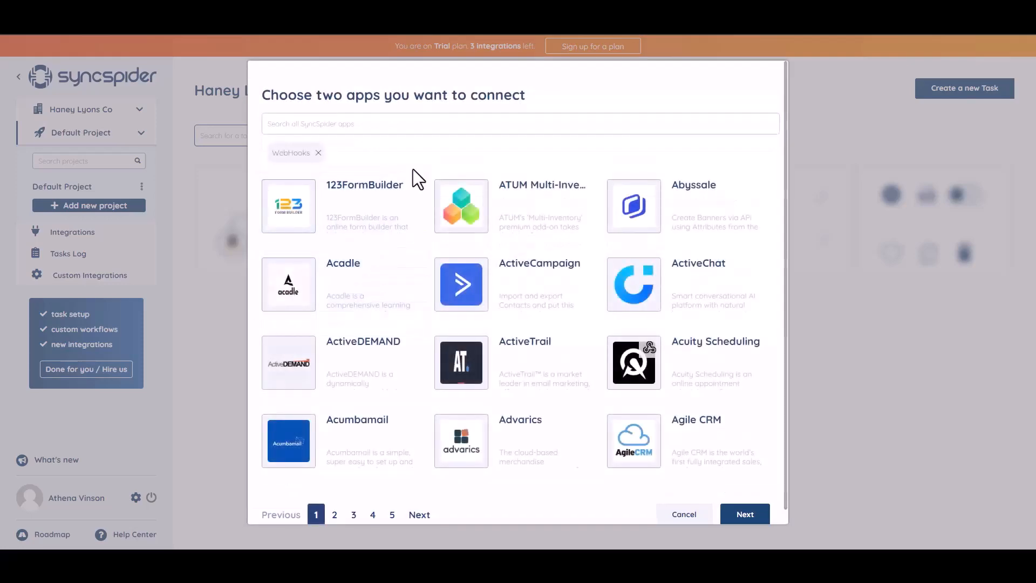
Add MailerLite as the second app and continue to the flow step.
left_click(374, 122)
type("mail")
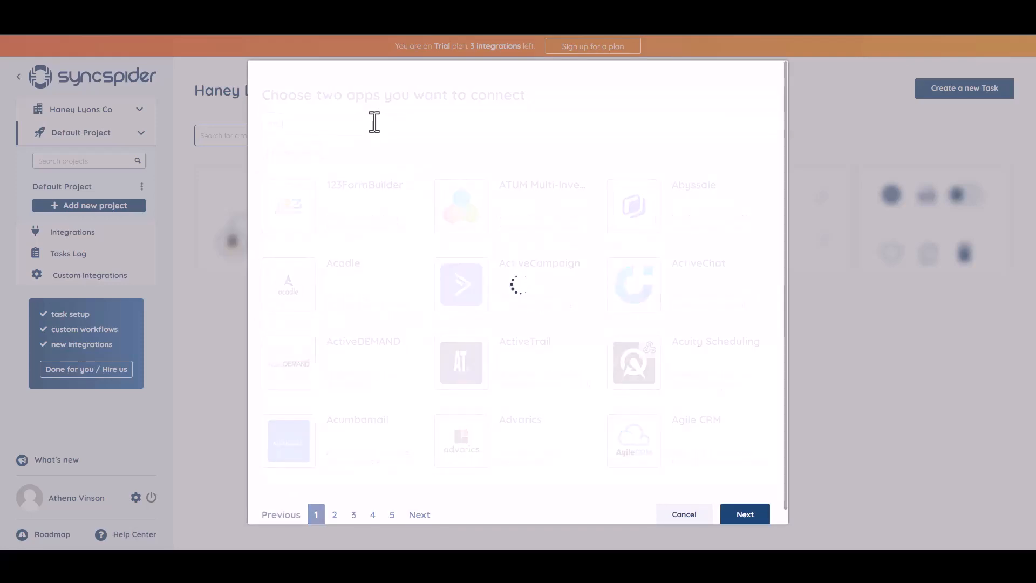
left_click(502, 219)
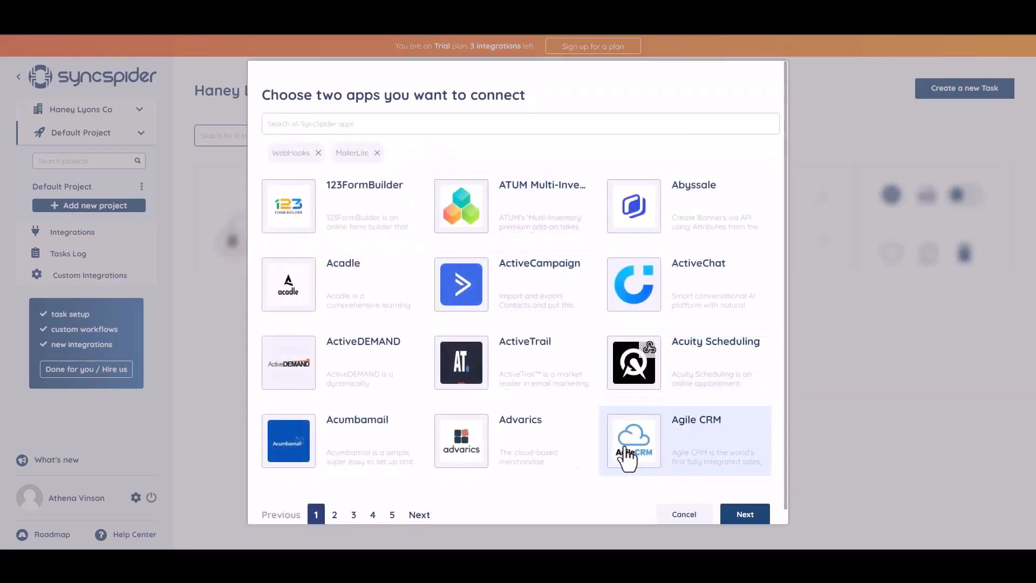
left_click(733, 516)
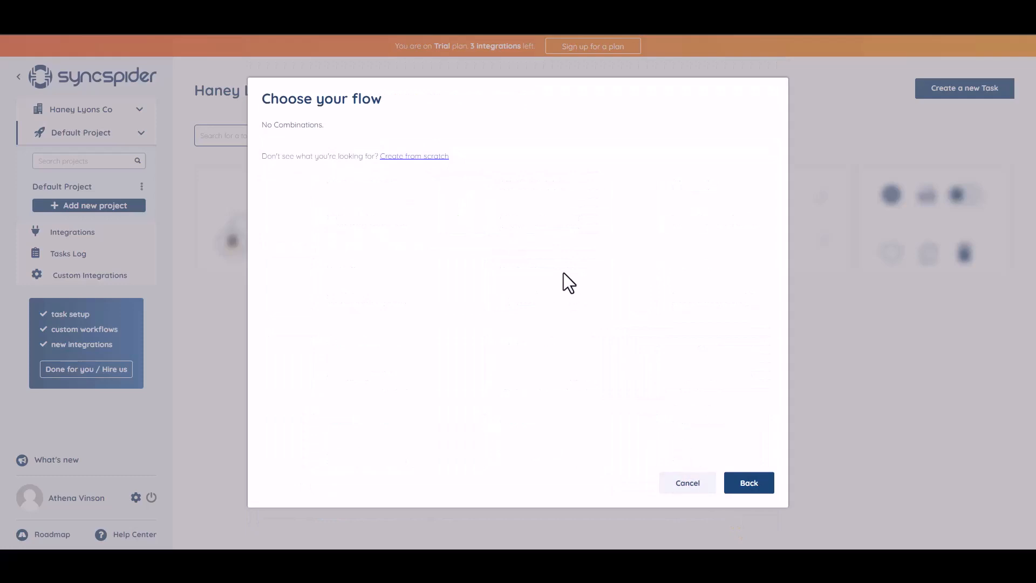
Build the flow from scratch with a new WebHooks source named 'Bit Integrations'.
left_click(406, 158)
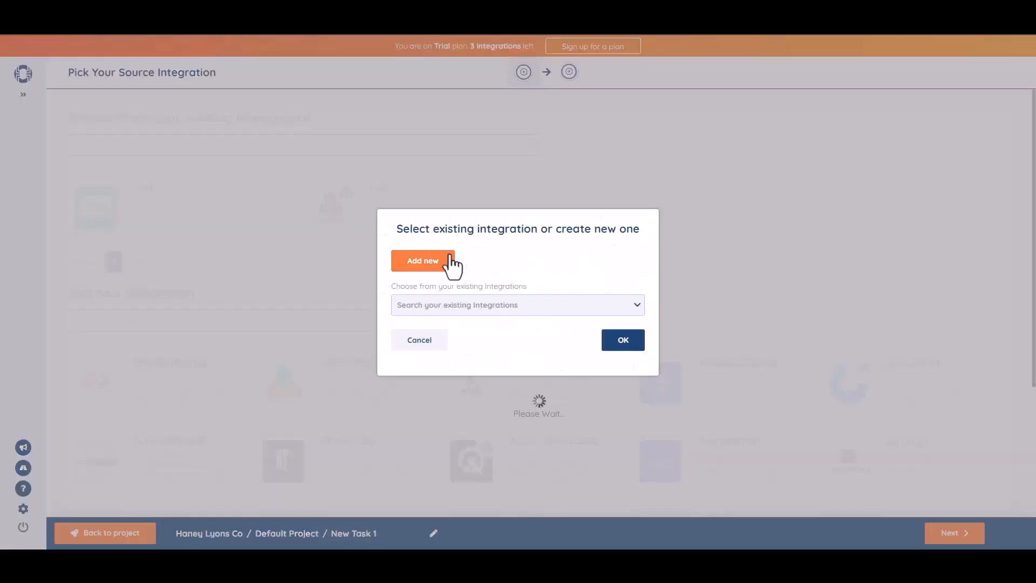
left_click(451, 260)
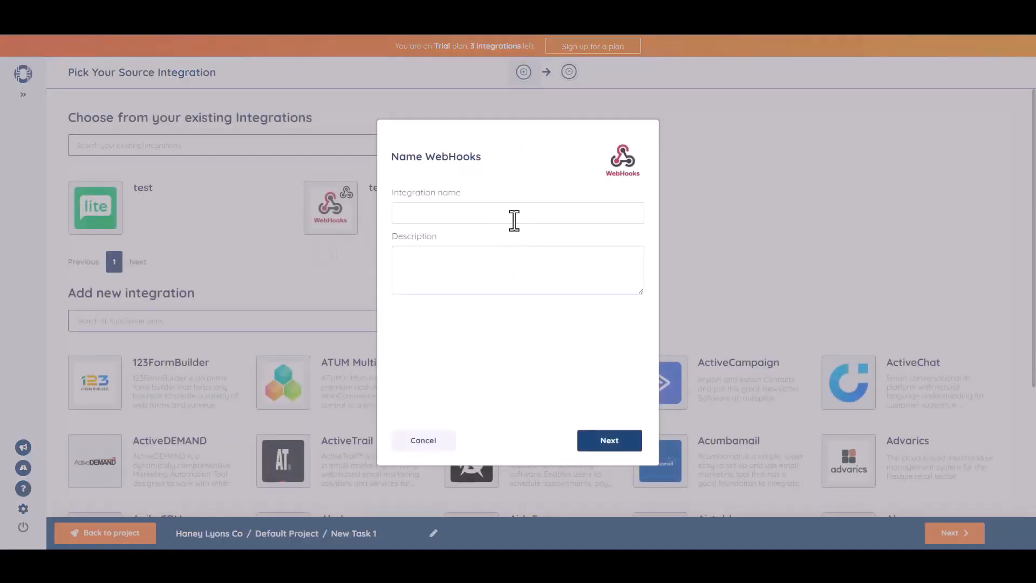
left_click(514, 220)
type("Bit Integrations")
Generate the SyncSpider webhook URL and copy it to the clipboard.
left_click(612, 445)
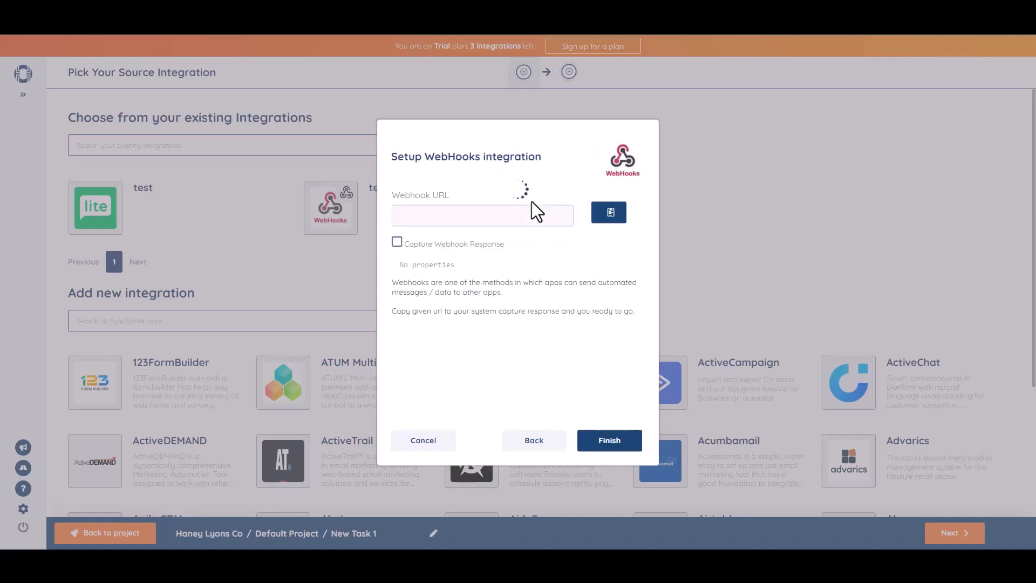
left_click(610, 213)
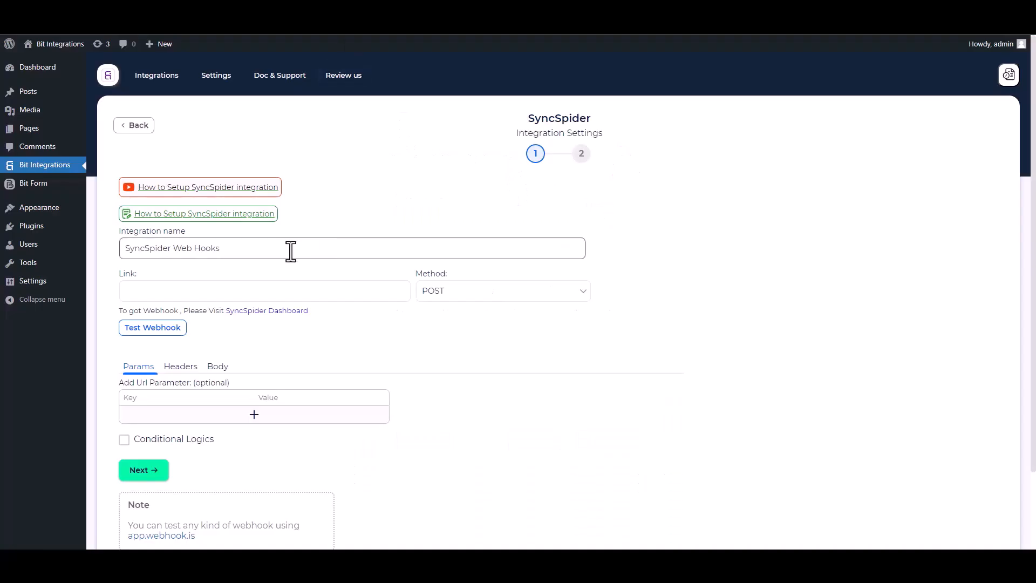
left_click(189, 286)
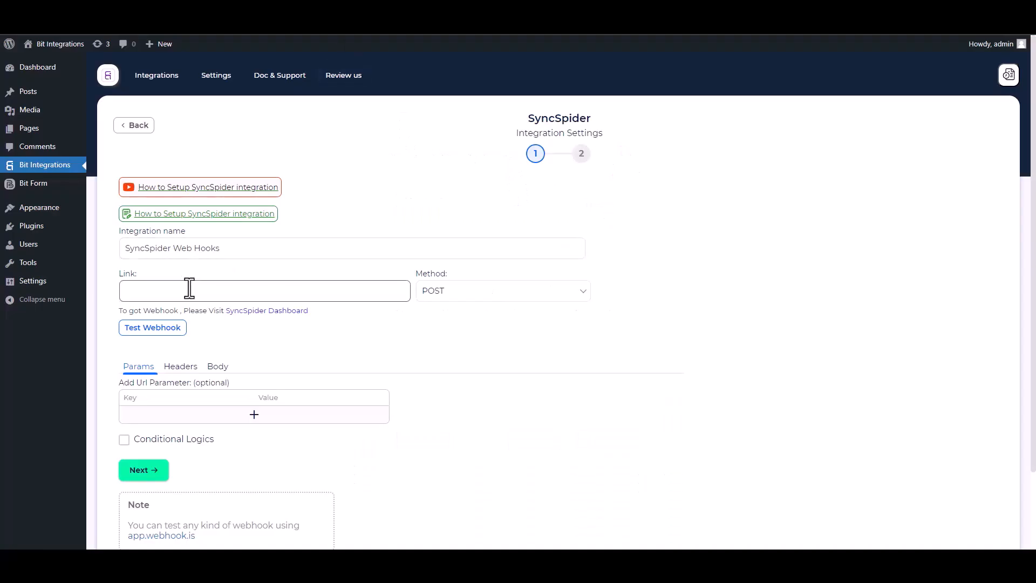
Paste the SyncSpider webhook URL and send all form data as application/json.
key("ctrl+v")
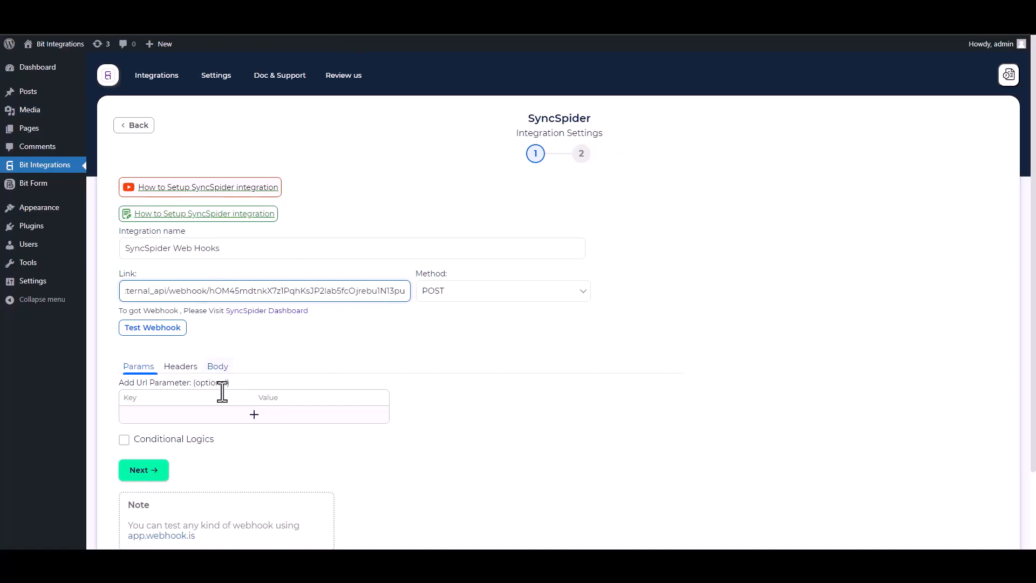
left_click(219, 372)
left_click(219, 372)
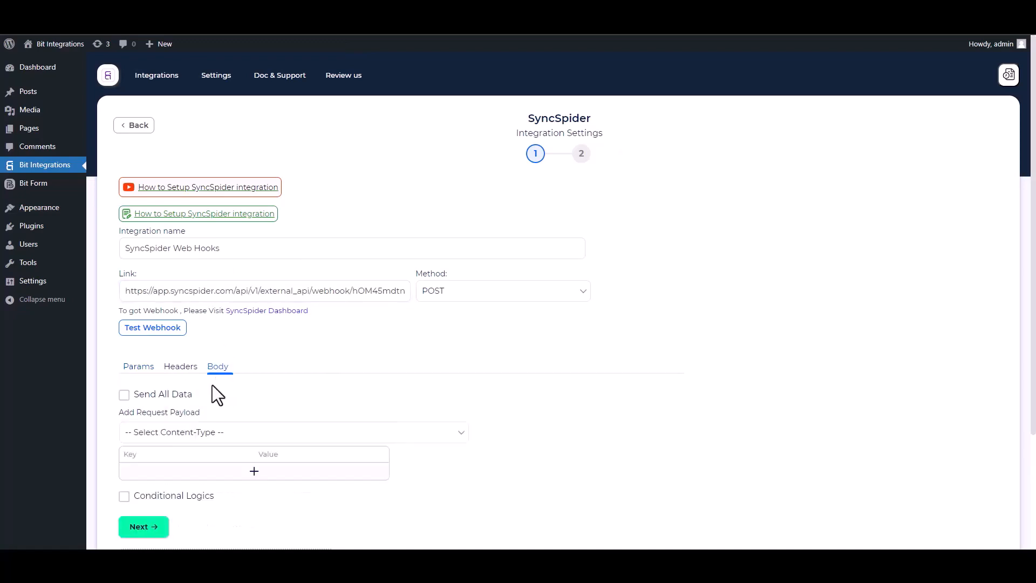
left_click(141, 394)
left_click(189, 435)
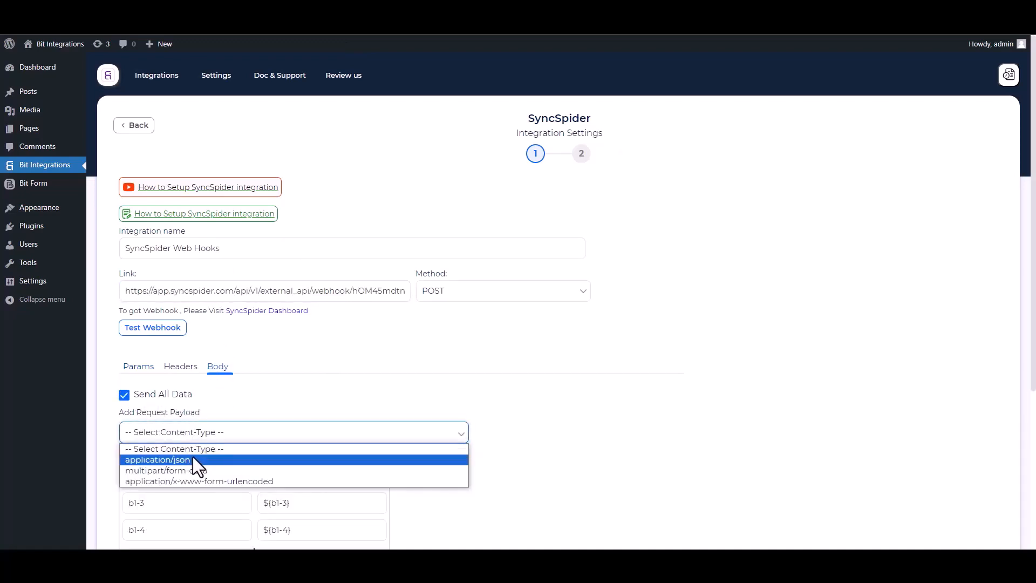
left_click(193, 459)
Start capturing the response in SyncSpider and send a test request to the webhook.
scroll(543, 305, "down", 2)
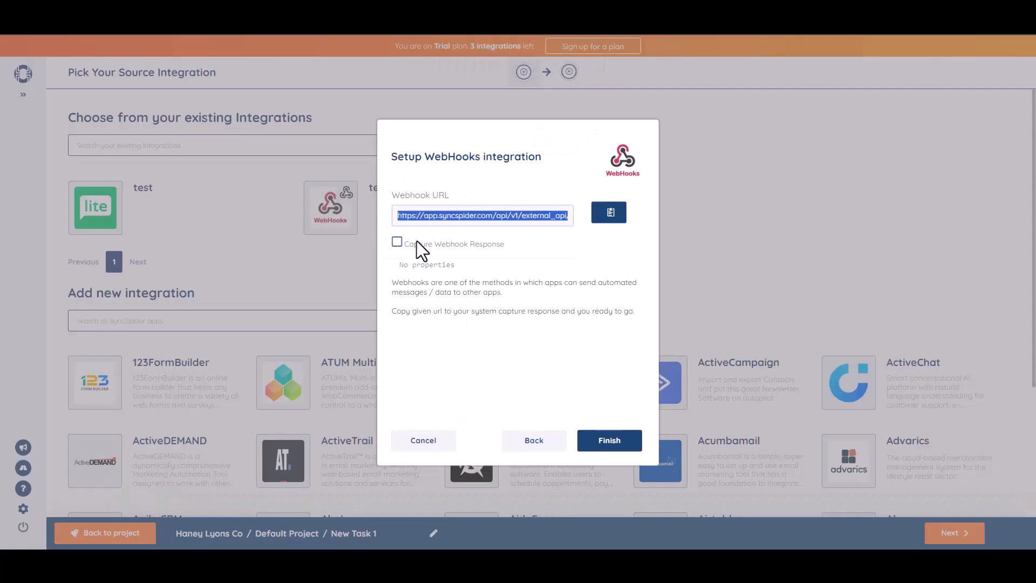
left_click(397, 242)
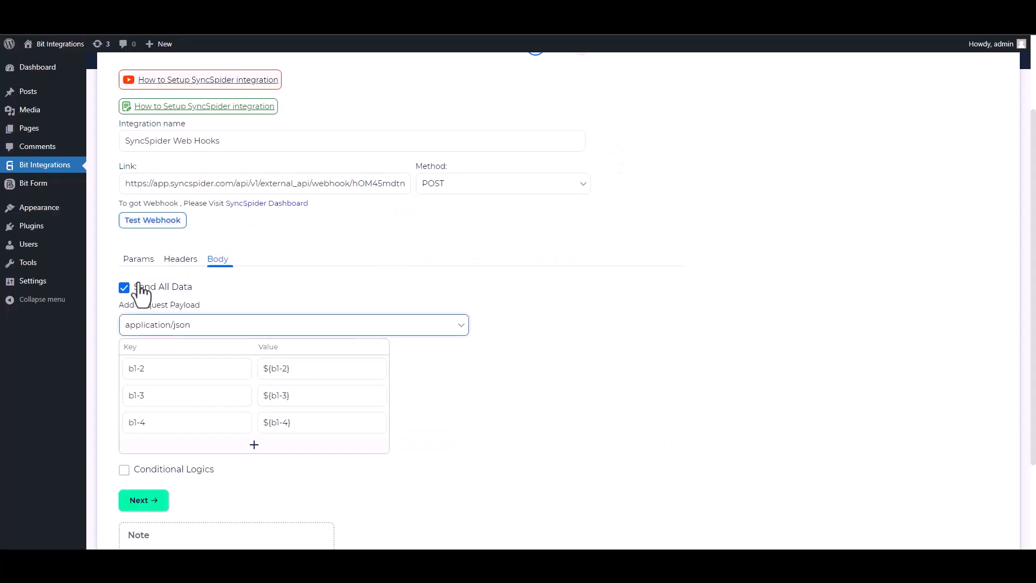
left_click(156, 223)
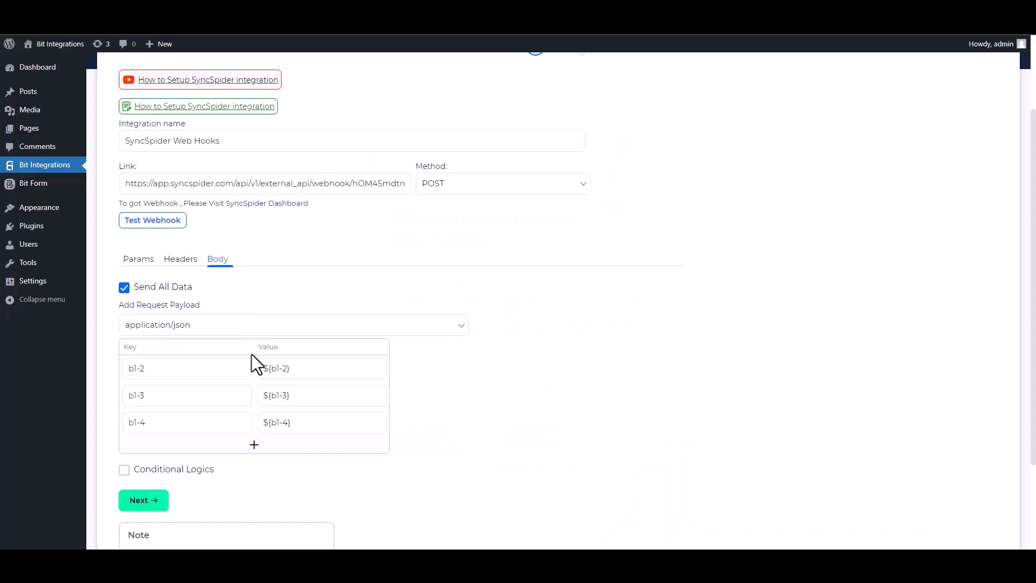
Leave conditional logic off, then finish and save the SyncSpider integration.
scroll(625, 361, "down", 2)
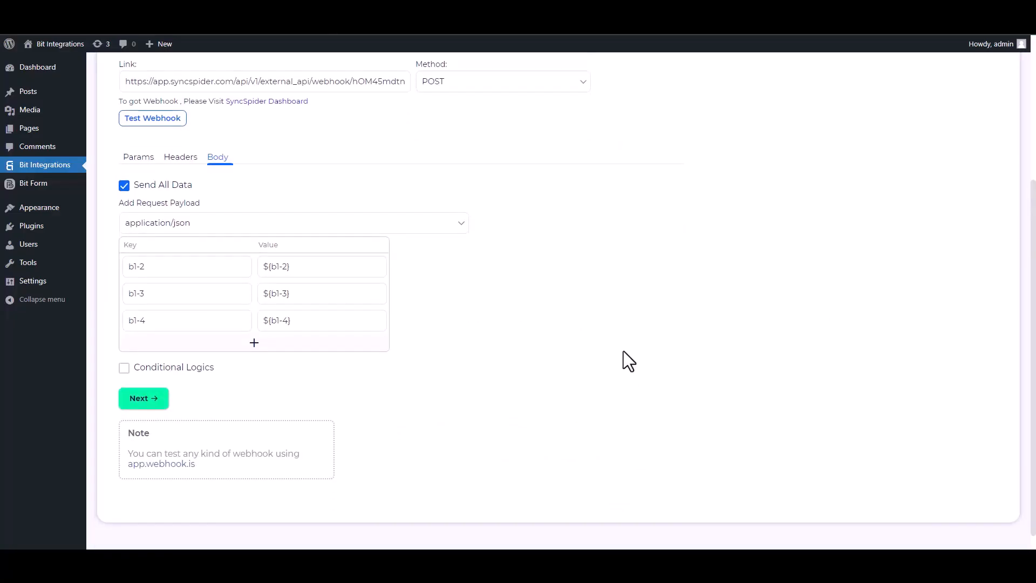
left_click(124, 368)
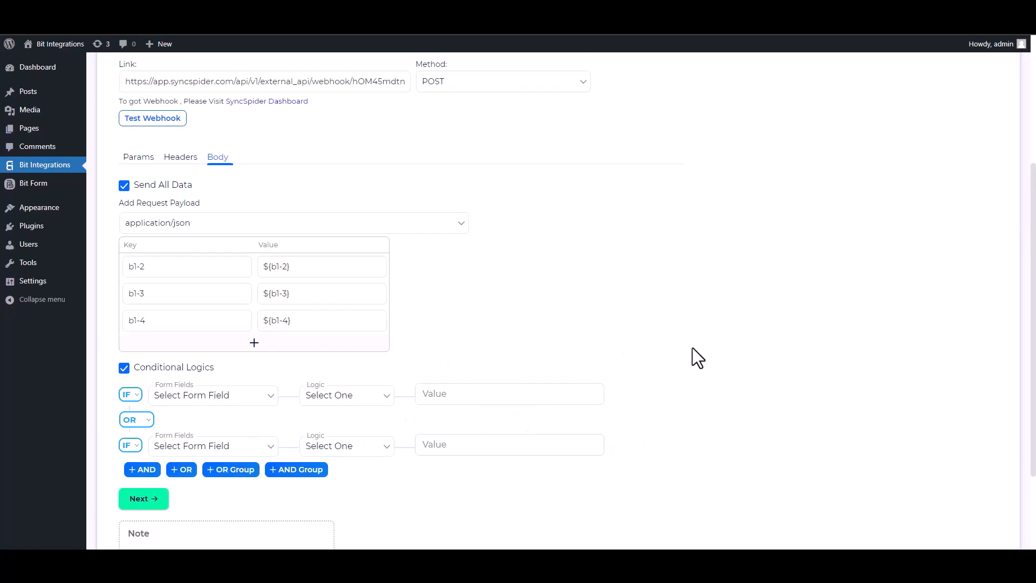
left_click(125, 368)
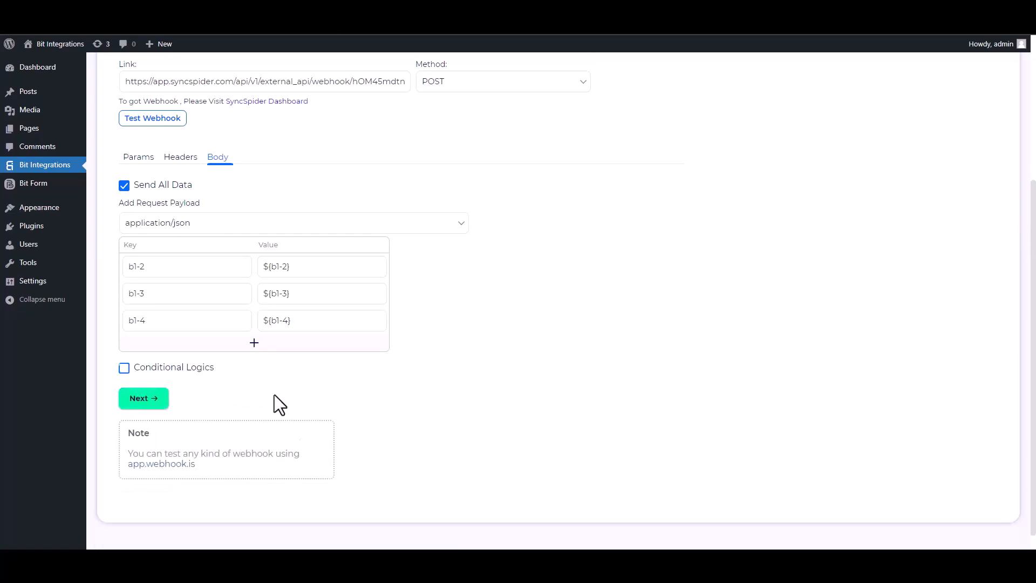
left_click(149, 400)
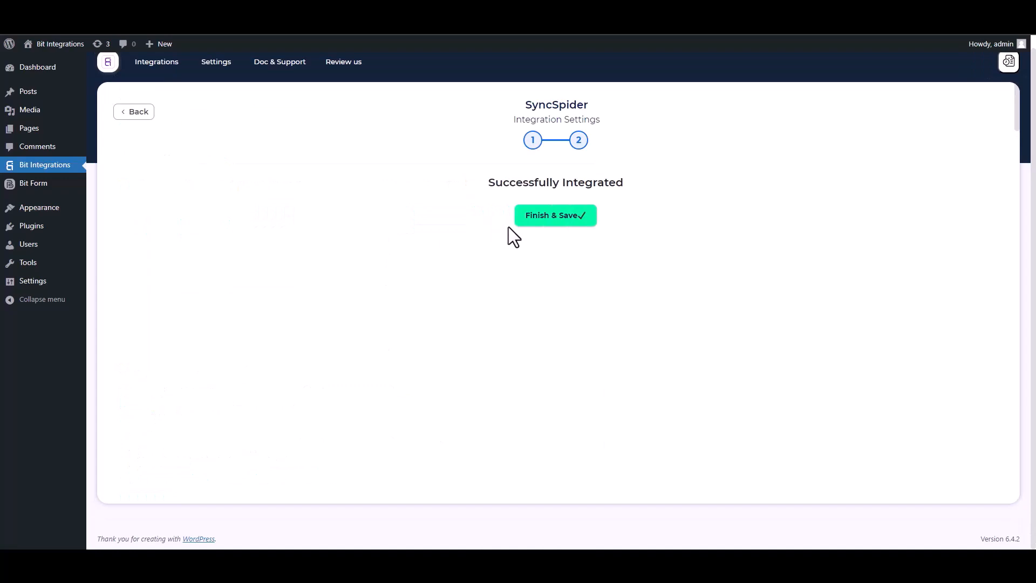
left_click(539, 218)
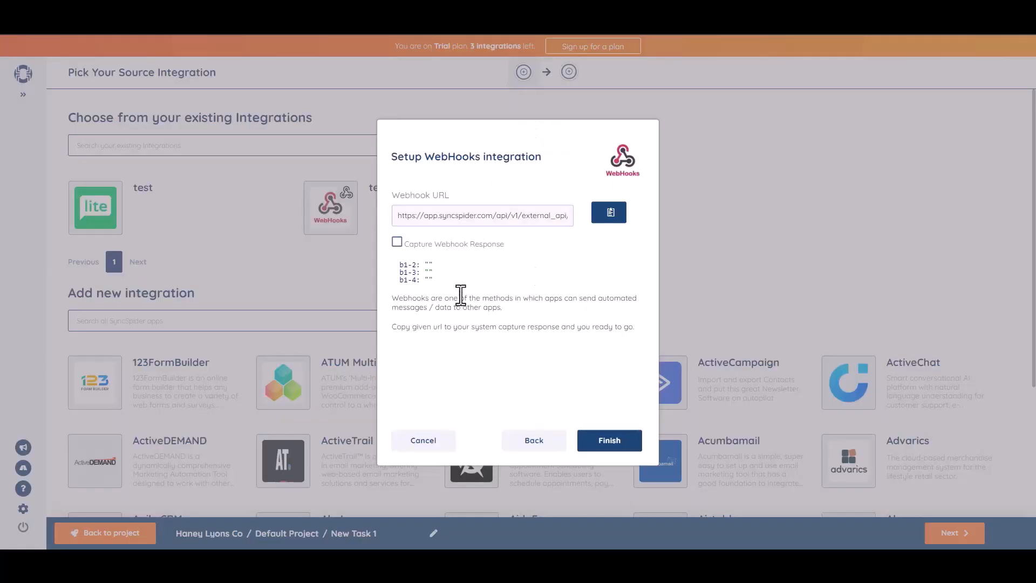
Confirm the 'Bit Integrations' WebHooks source in its setup dialog.
left_click(605, 440)
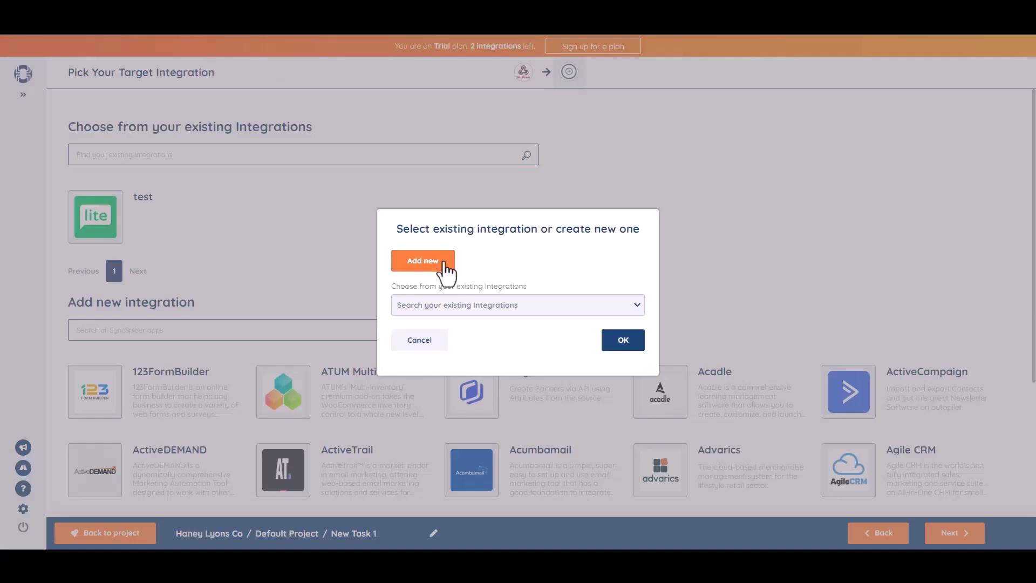
Connect the 'Bit Integrations' MailerLite target by pasting its API key.
left_click(443, 262)
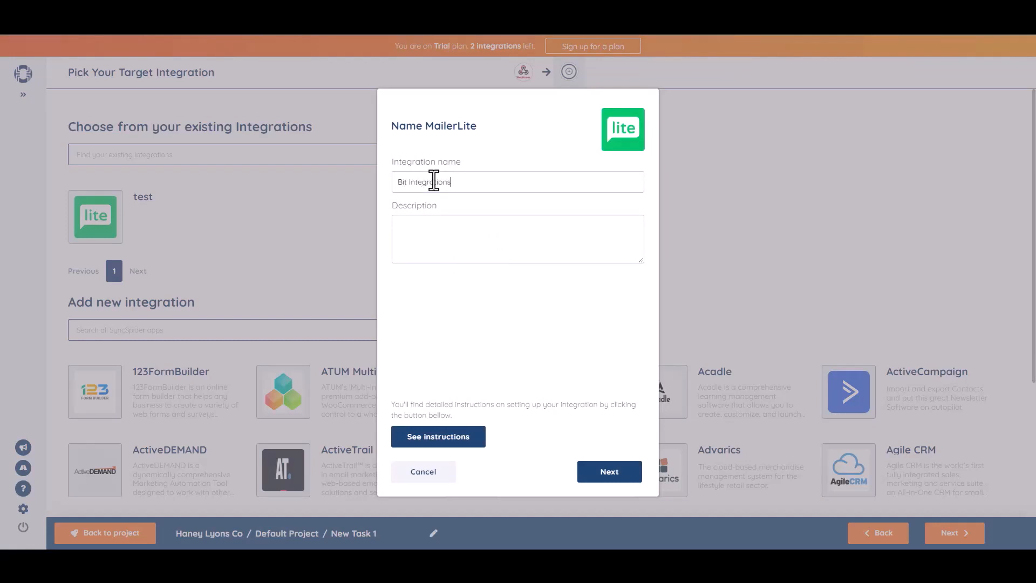
left_click(609, 465)
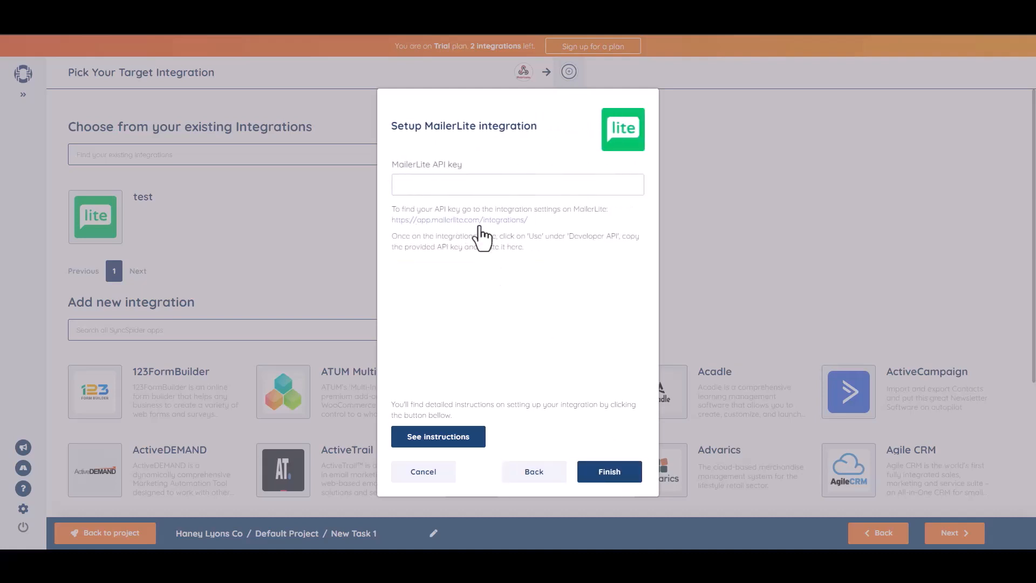
key("ctrl+v")
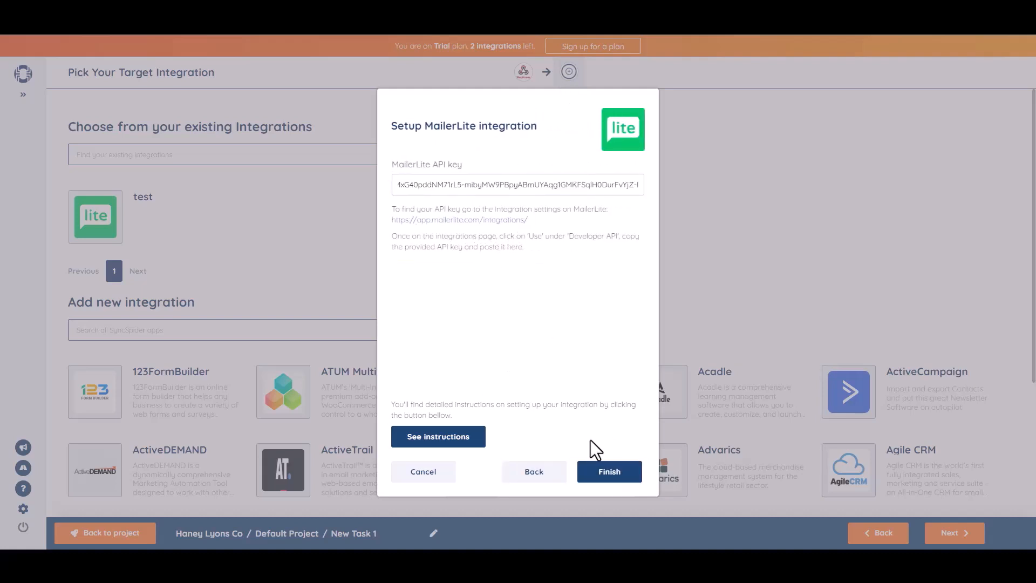
left_click(609, 473)
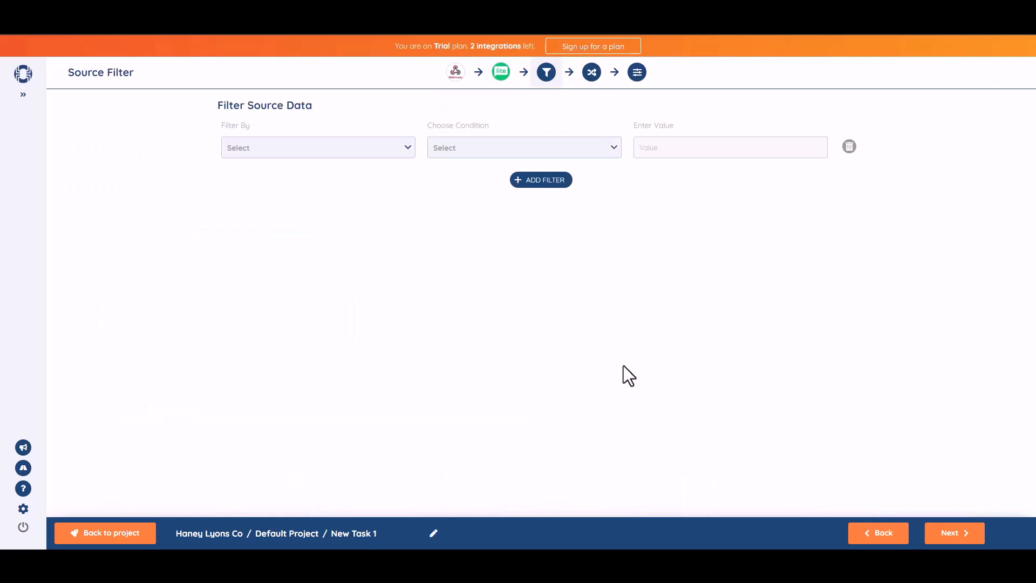
Map webhook field b1-2 to MailerLite Name and b1-3 to Email.
left_click(954, 533)
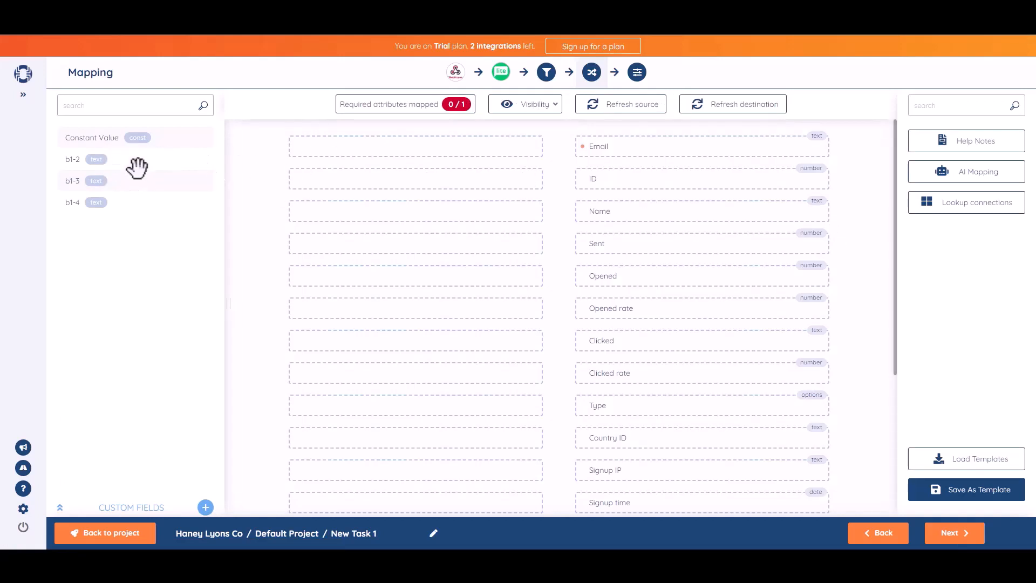
left_click_drag(118, 160, 452, 211)
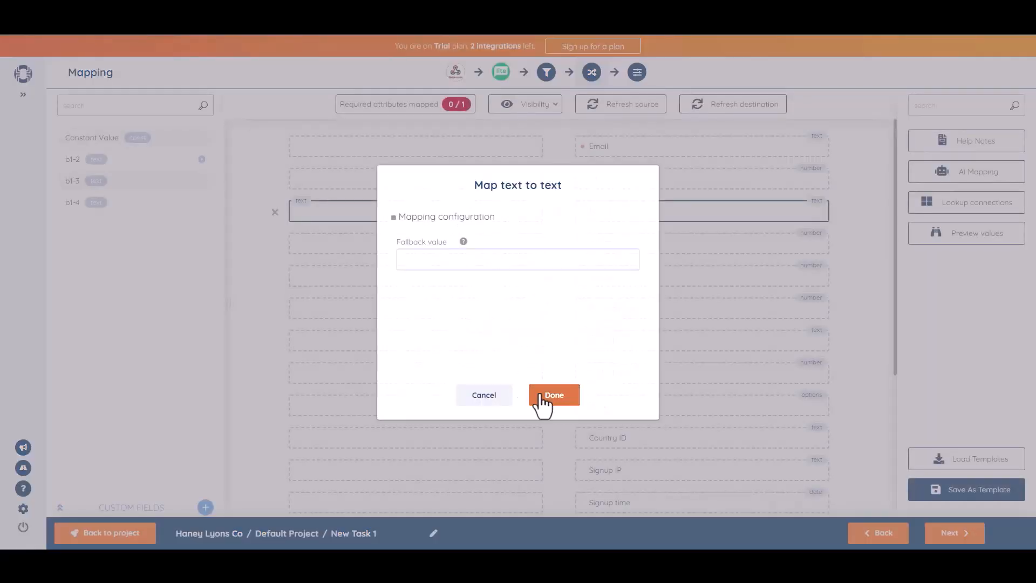
left_click(542, 405)
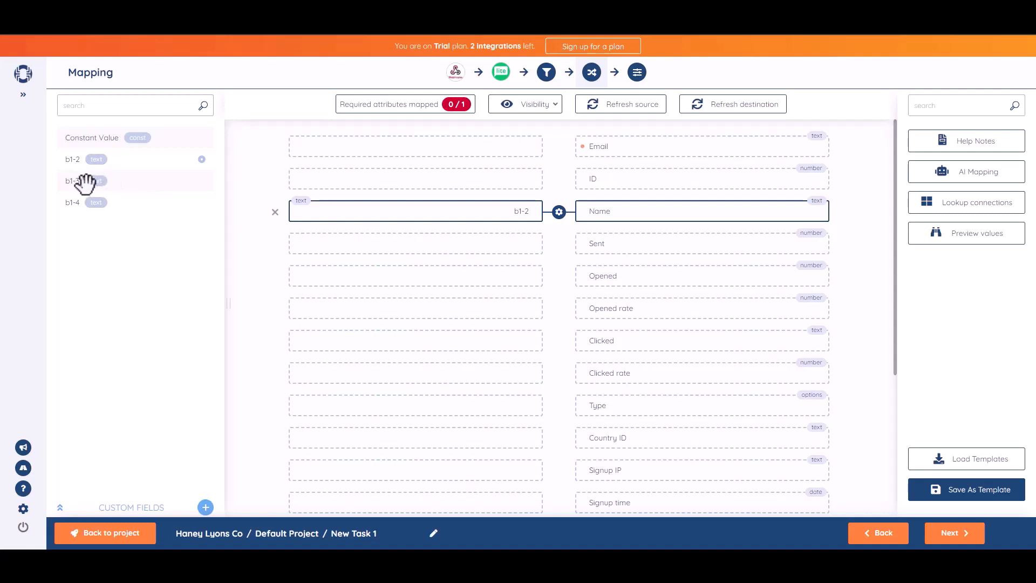
left_click_drag(81, 186, 432, 147)
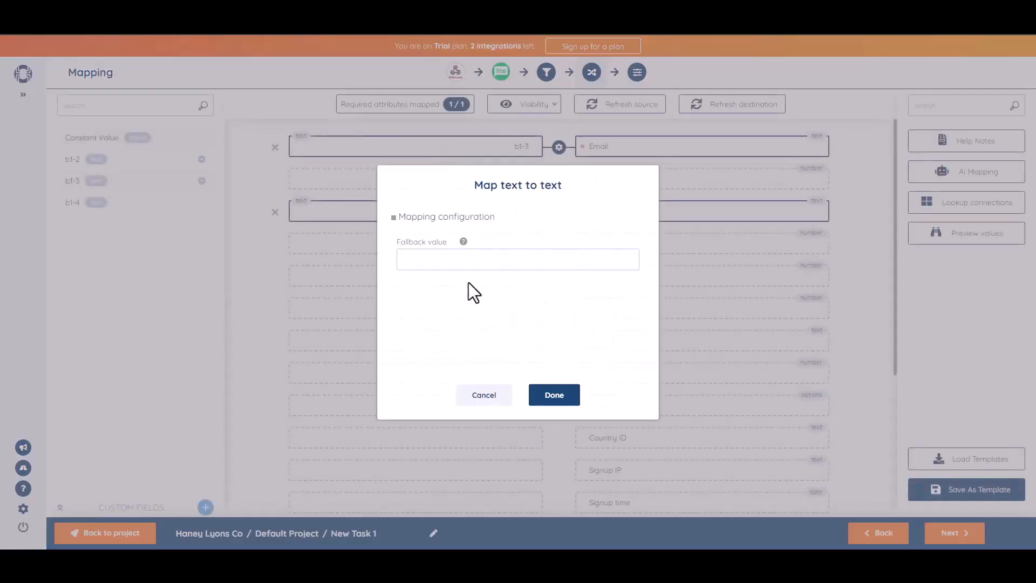
left_click(567, 399)
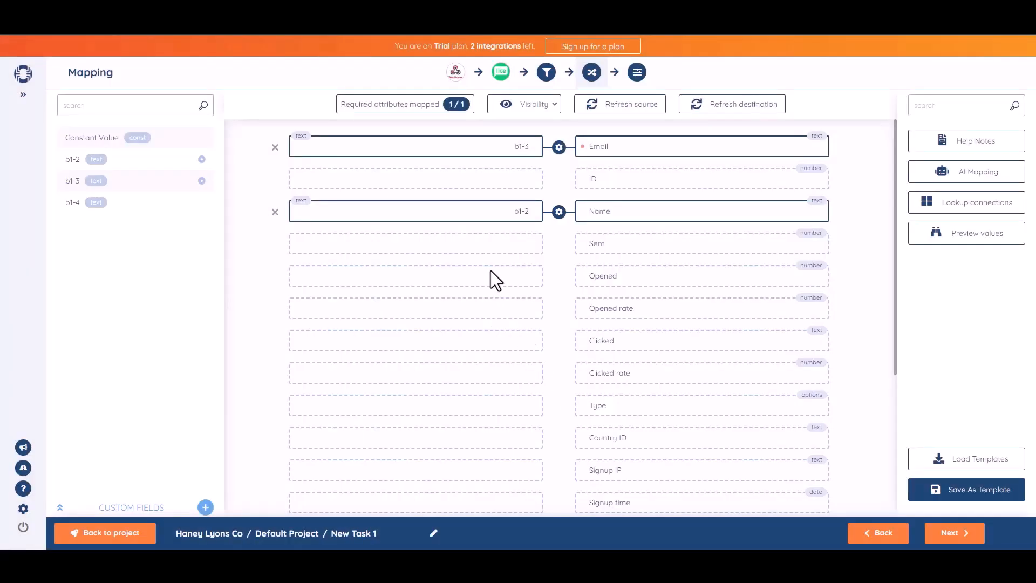
left_click(956, 534)
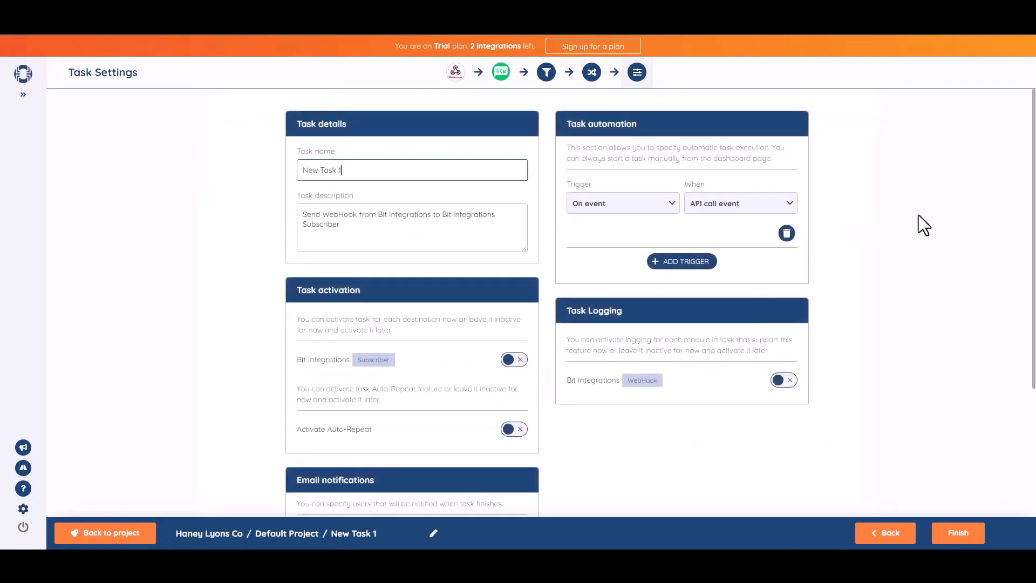
Rename the task 'Bit Integrations', activate its Subscriber destination, and save it.
triple_click(376, 178)
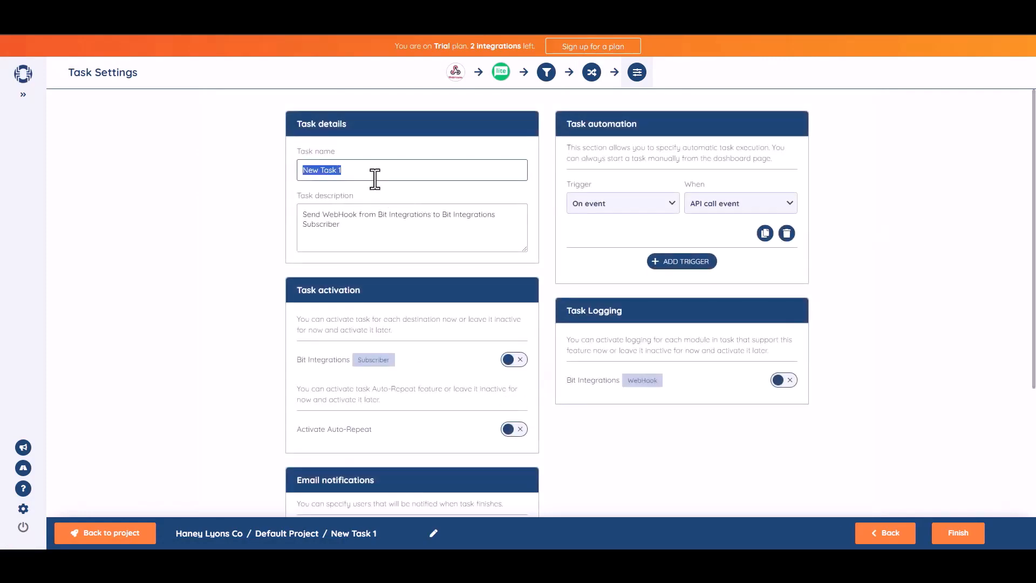
type("Bit Integrations")
scroll(1033, 322, "down", 1)
scroll(1035, 303, "down", 1)
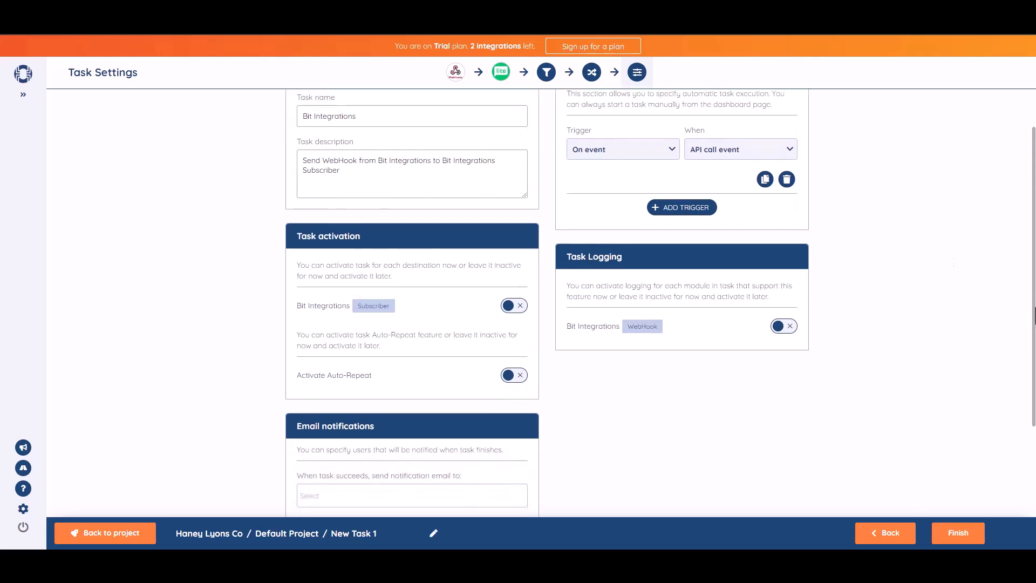
left_click(521, 310)
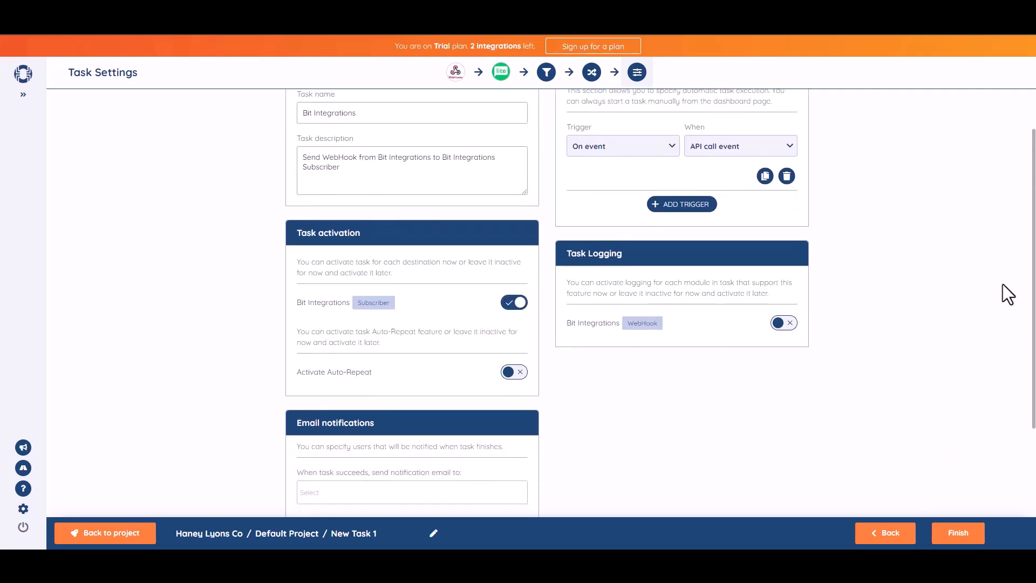
scroll(1030, 284, "down", 3)
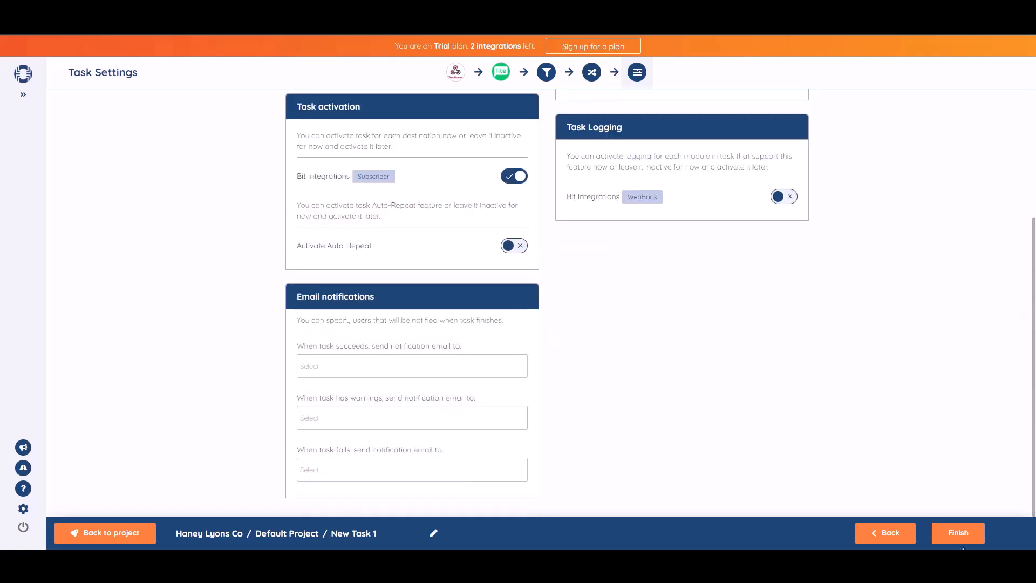
left_click(945, 532)
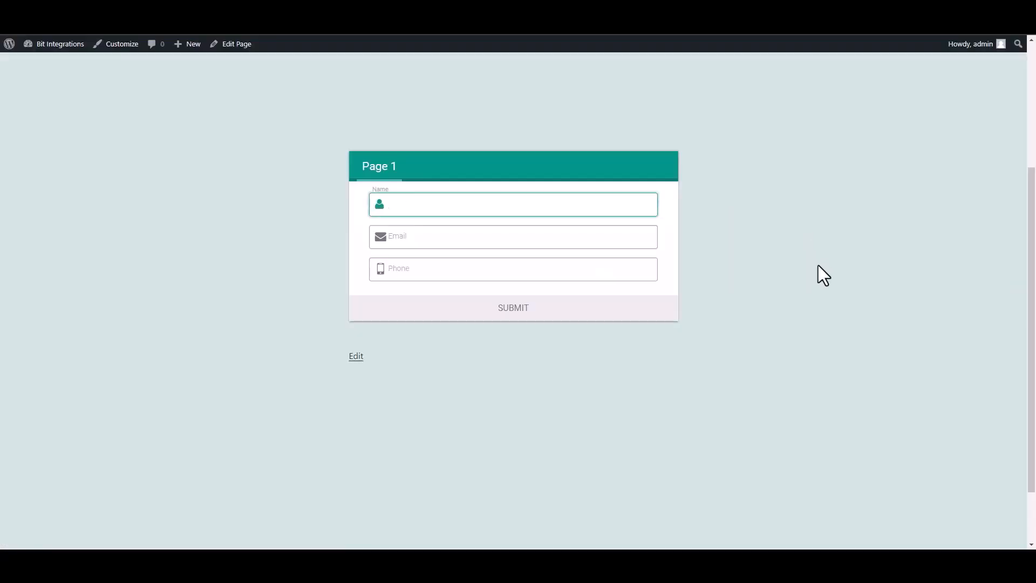
Submit the test form with name 'Bit Integrations', an e-mail and a phone number.
type("Bit Integrations")
left_click(639, 236)
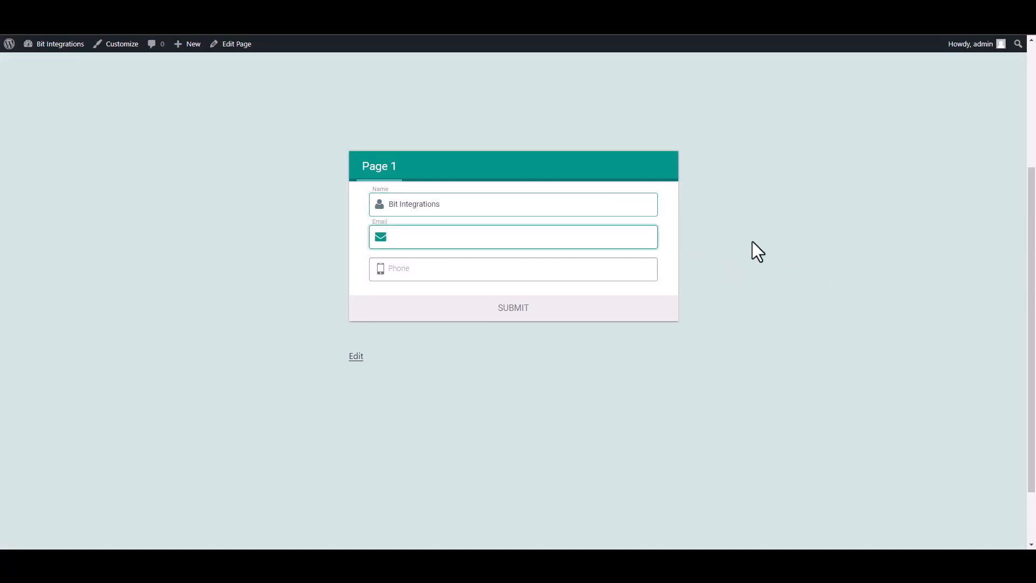
left_click(642, 267)
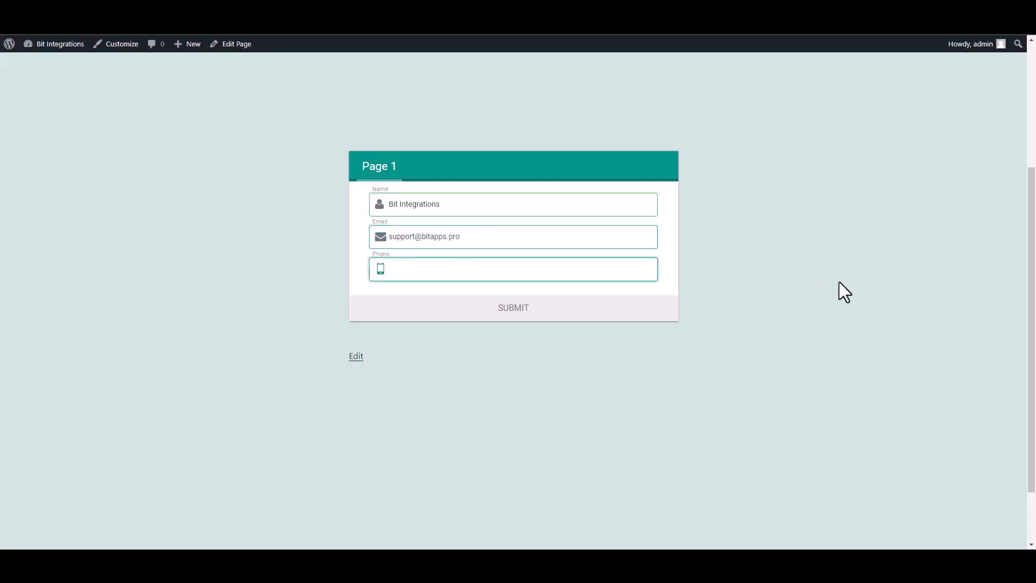
type("444555666")
left_click(638, 309)
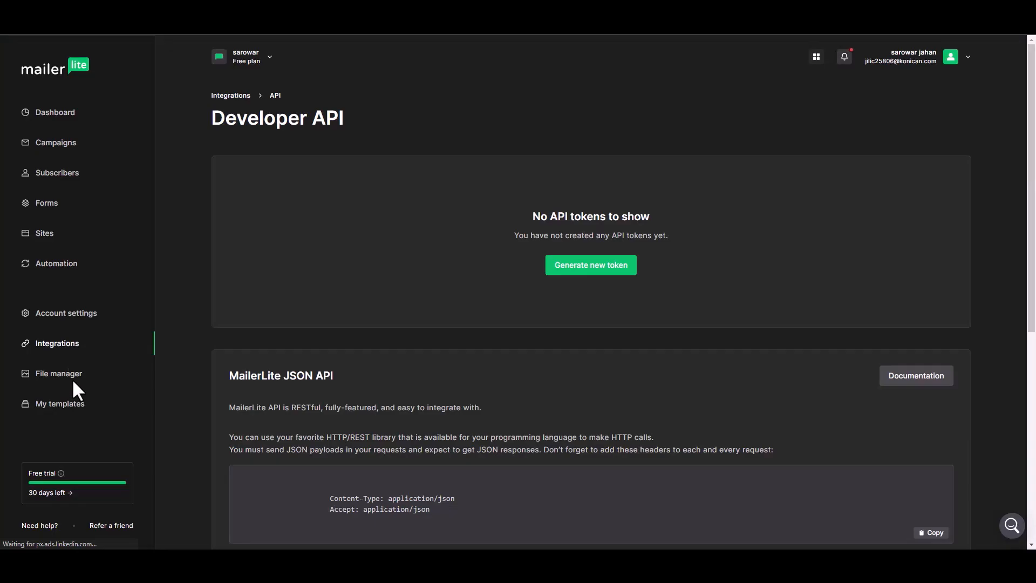
left_click(52, 183)
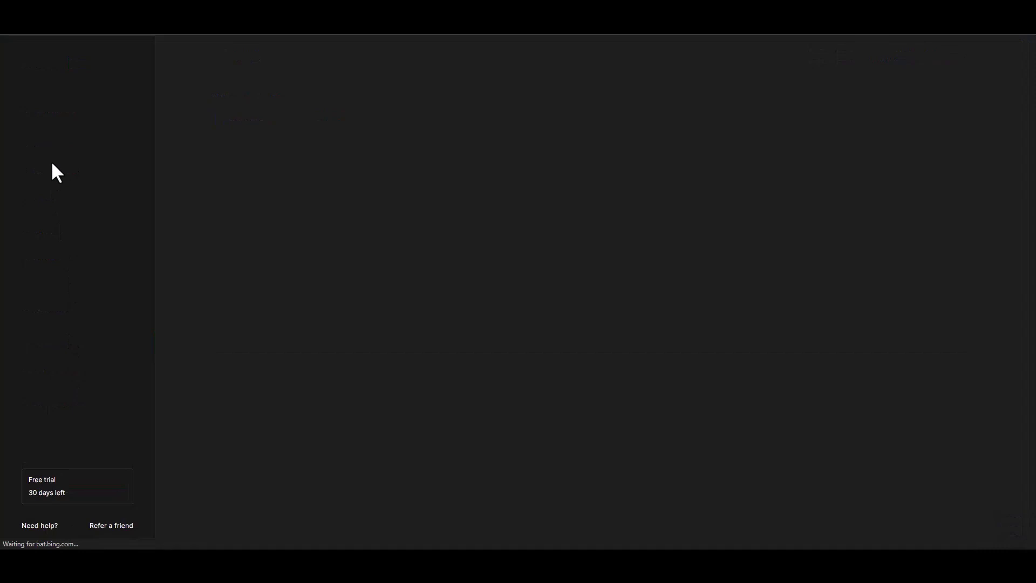